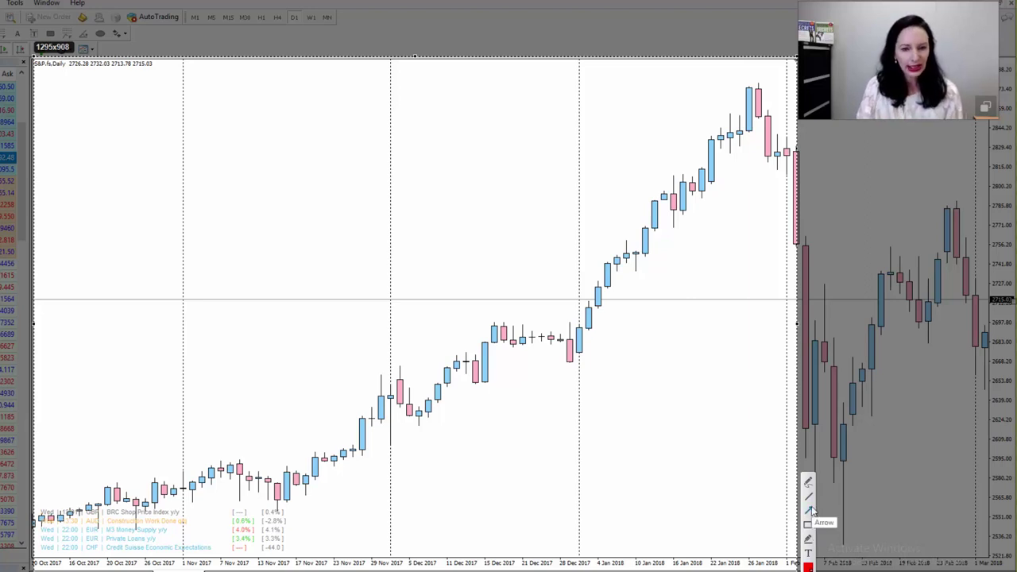
Mark the 23 Nov breakout candle with two red arrows and a red horizontal line near 2600
{"action": "left_click", "coordinate": [809, 510]}
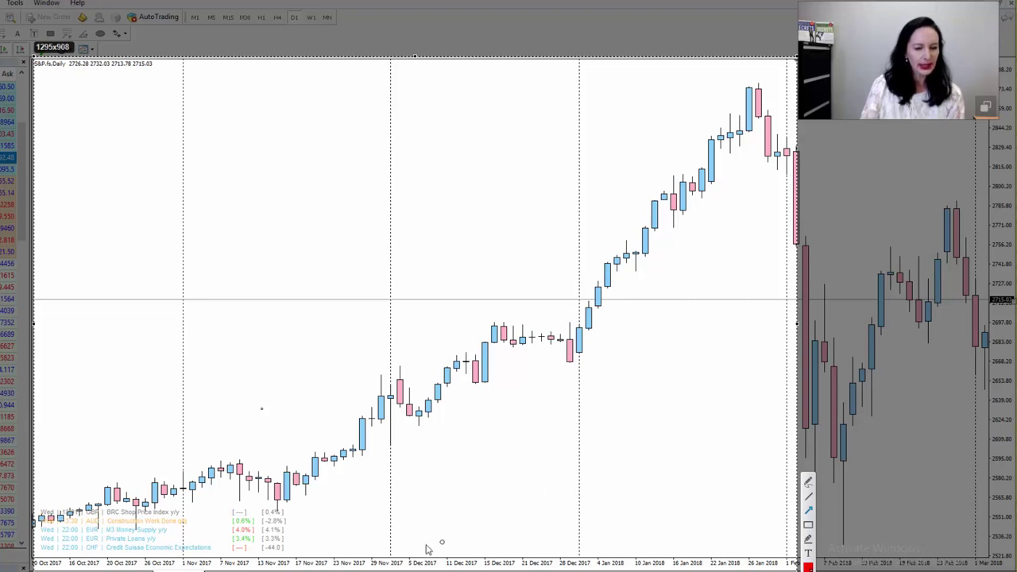
{"action": "left_click", "coordinate": [335, 545]}
{"action": "left_click_drag", "start_coordinate": [335, 545], "coordinate": [365, 455]}
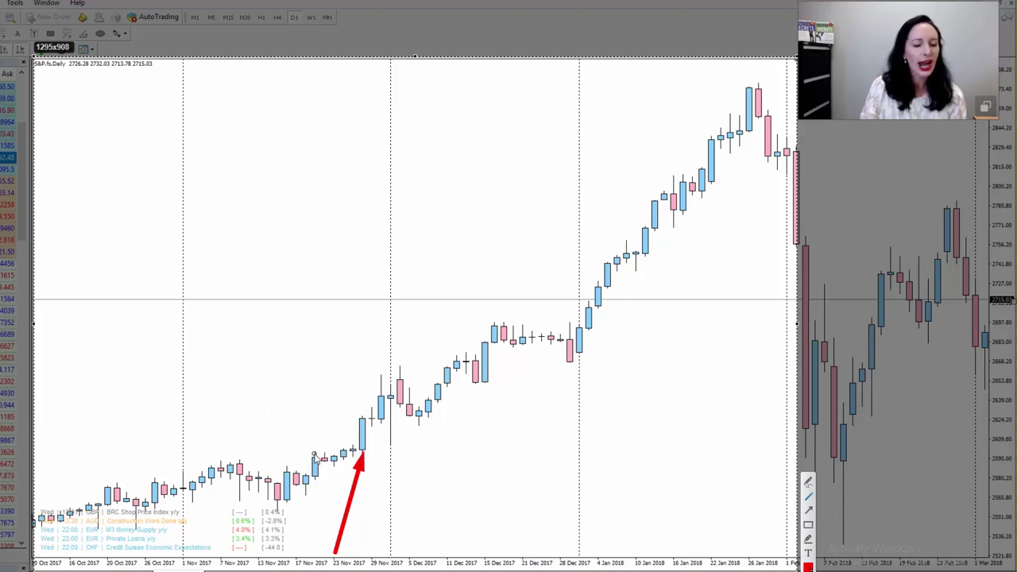
{"action": "left_click_drag", "start_coordinate": [314, 454], "coordinate": [768, 457]}
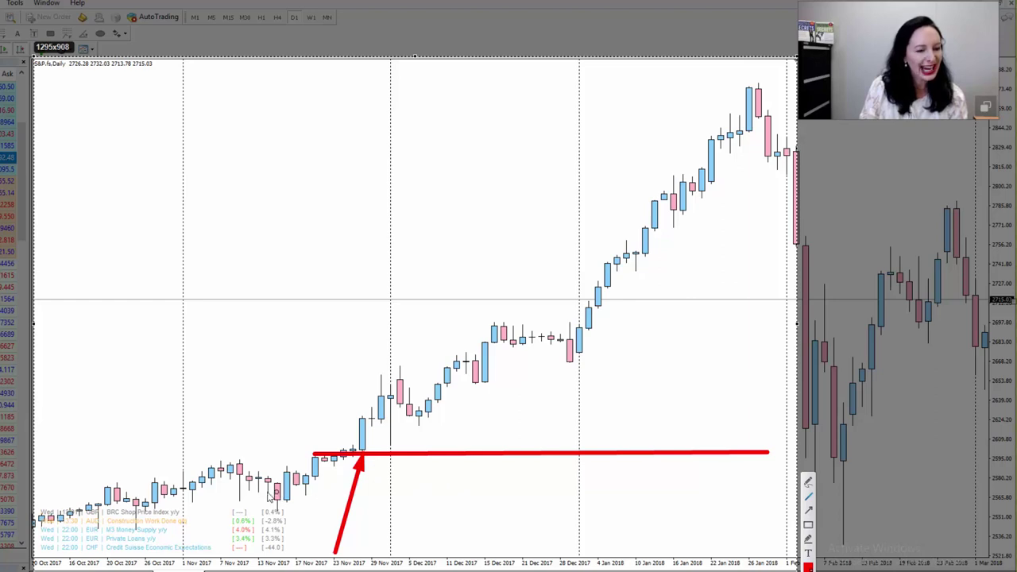
{"action": "mouse_move", "coordinate": [282, 515]}
{"action": "left_mouse_down"}
{"action": "mouse_move", "coordinate": [299, 515]}
{"action": "mouse_move", "coordinate": [344, 465]}
{"action": "left_mouse_up"}
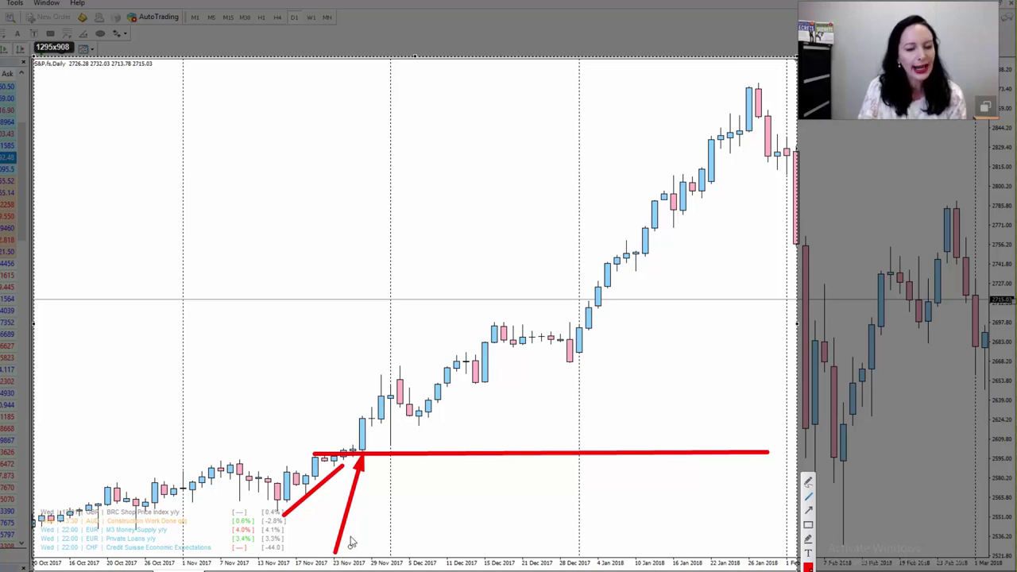
Type a red 'Trigger Candle' text label left of the breakout candle
{"action": "left_click", "coordinate": [811, 509]}
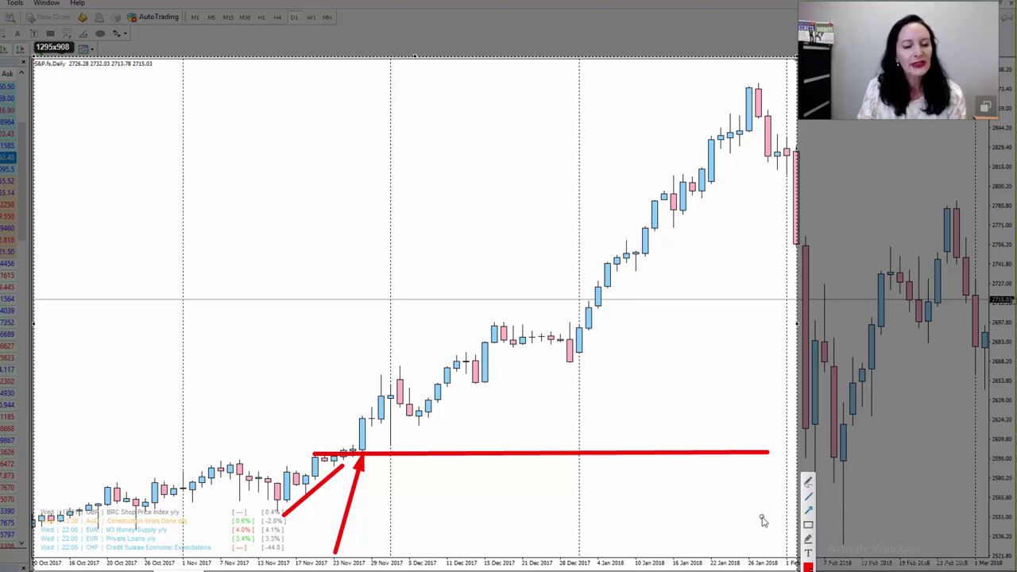
{"action": "left_click", "coordinate": [808, 552]}
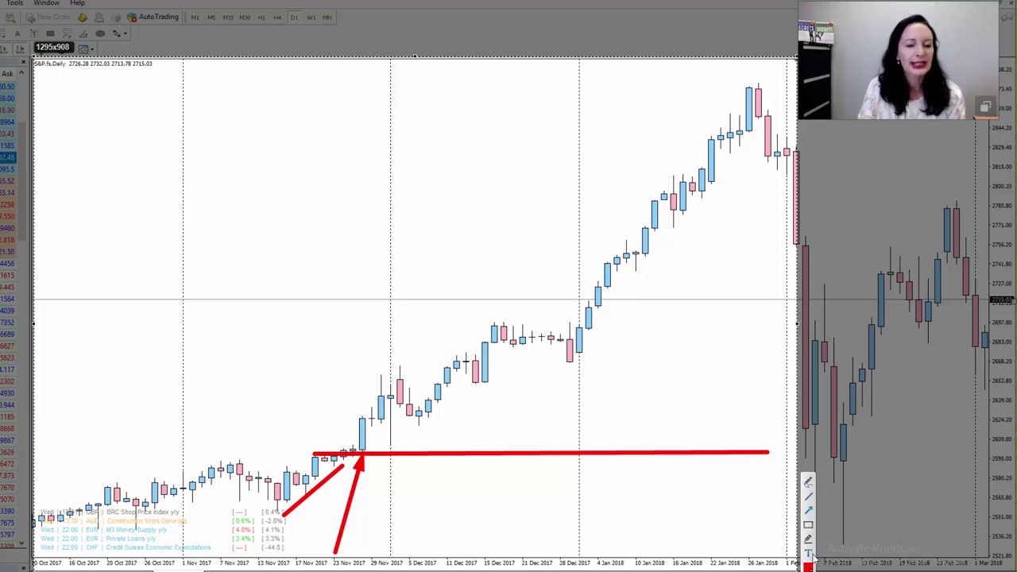
{"action": "left_click", "coordinate": [283, 415]}
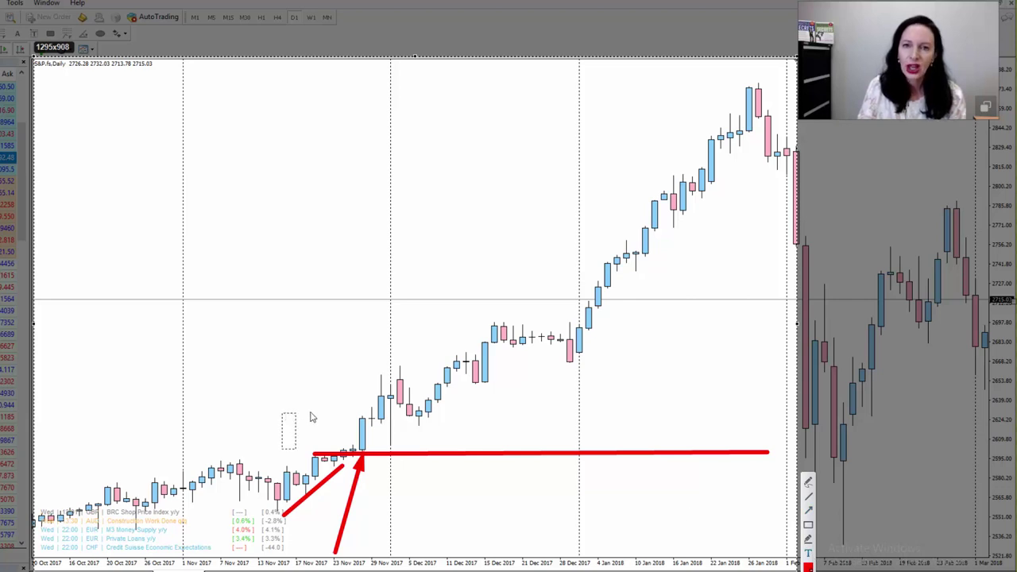
{"action": "type", "text": "True"}
{"action": "key", "text": "BackSpace"}
{"action": "key", "text": "BackSpace"}
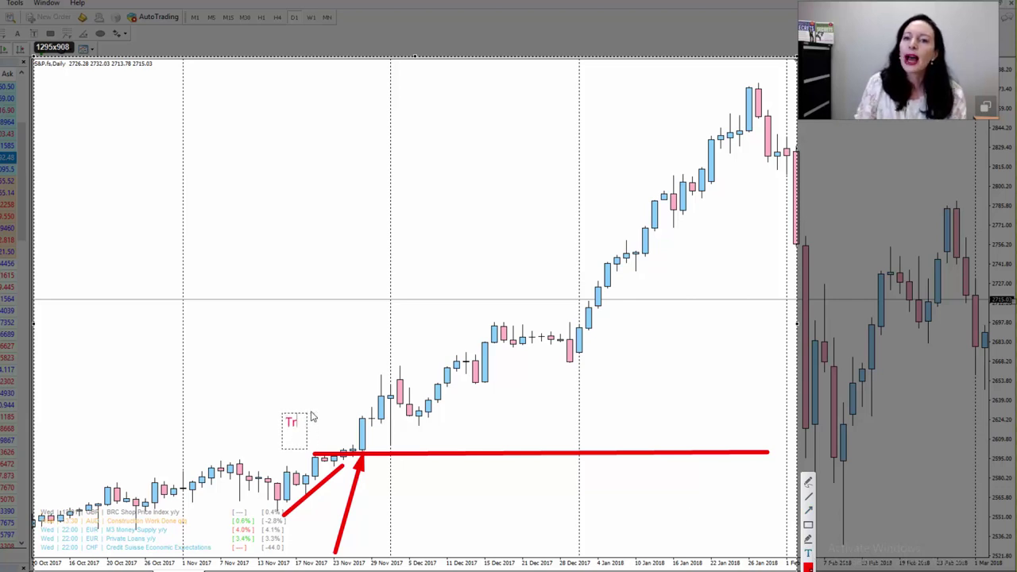
{"action": "type", "text": "igger Cabd"}
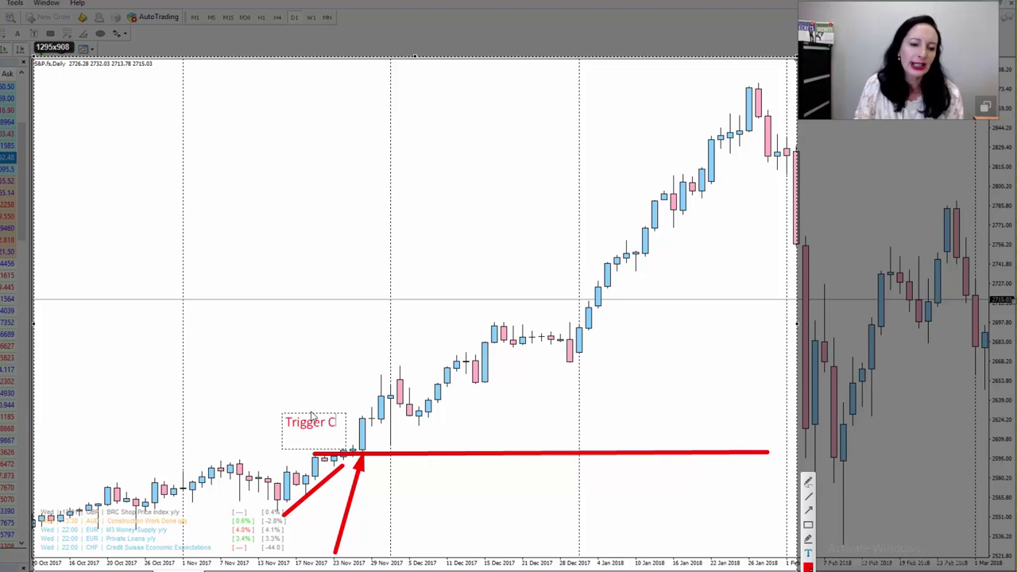
{"action": "key", "text": "BackSpace"}
{"action": "key", "text": "BackSpace"}
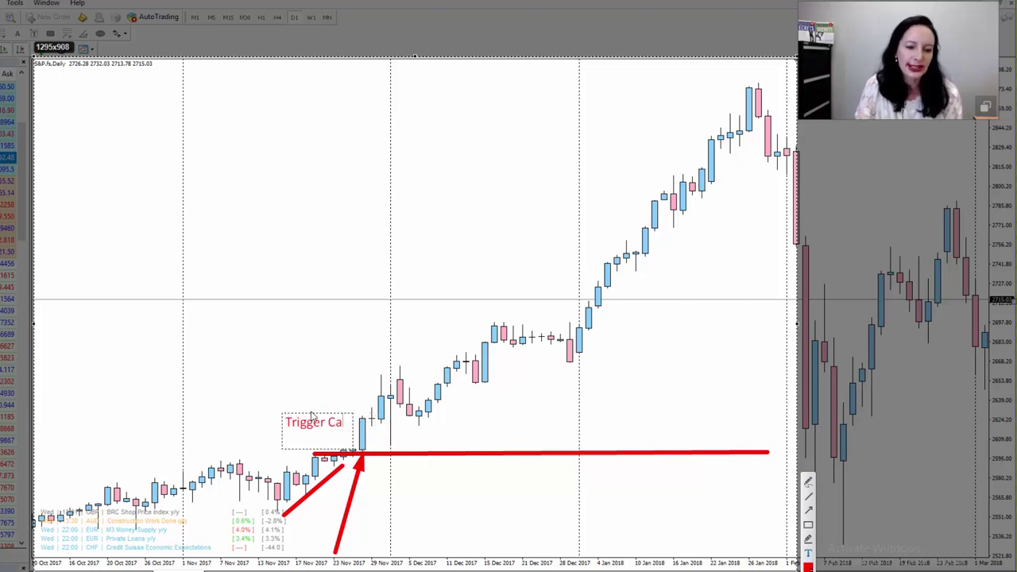
{"action": "type", "text": "b"}
{"action": "key", "text": "BackSpace"}
{"action": "type", "text": "ndle"}
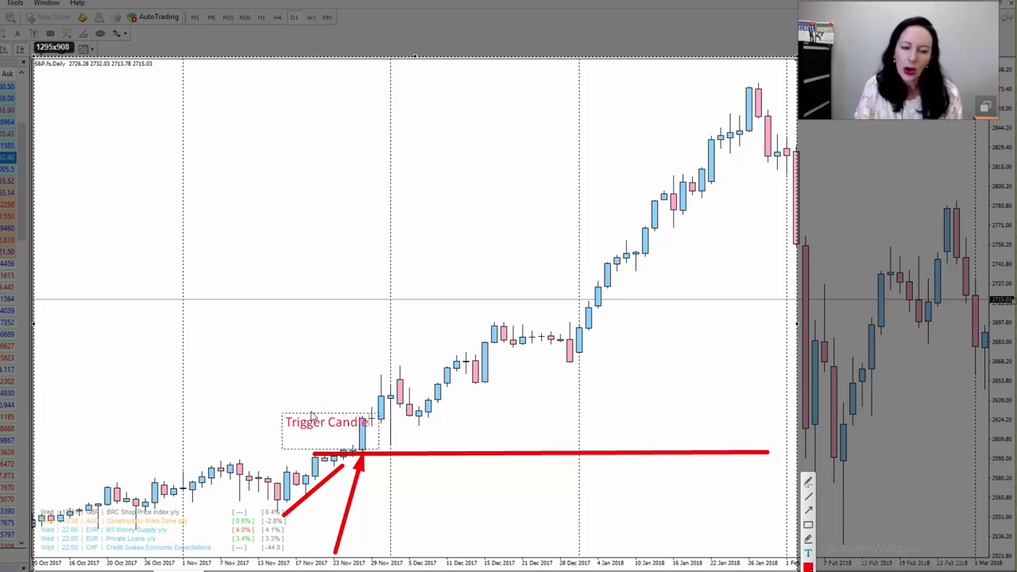
Shift the label left and down and draw an arrow from it to the candle
{"action": "left_click_drag", "start_coordinate": [324, 413], "coordinate": [297, 425]}
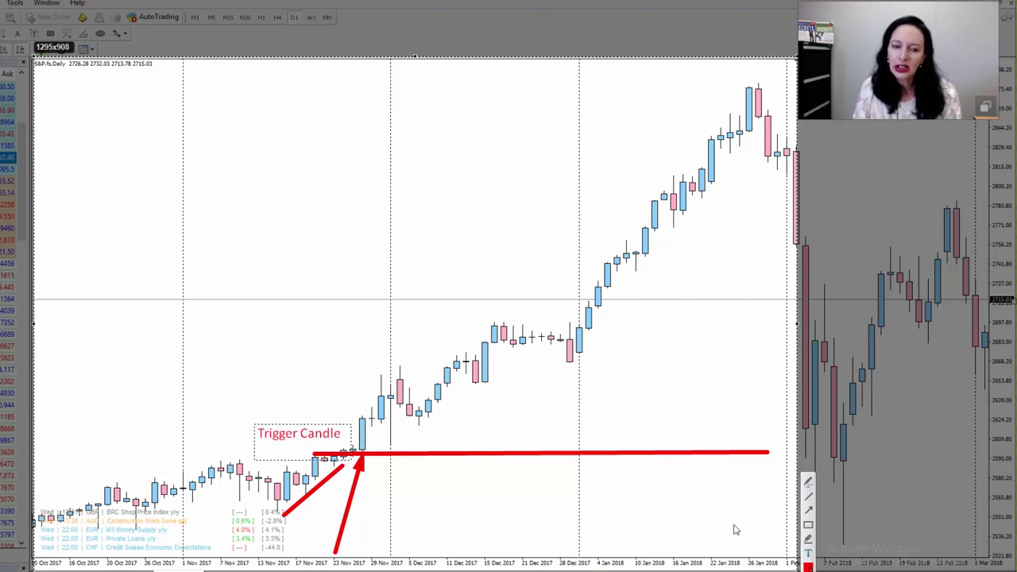
{"action": "left_click", "coordinate": [382, 429]}
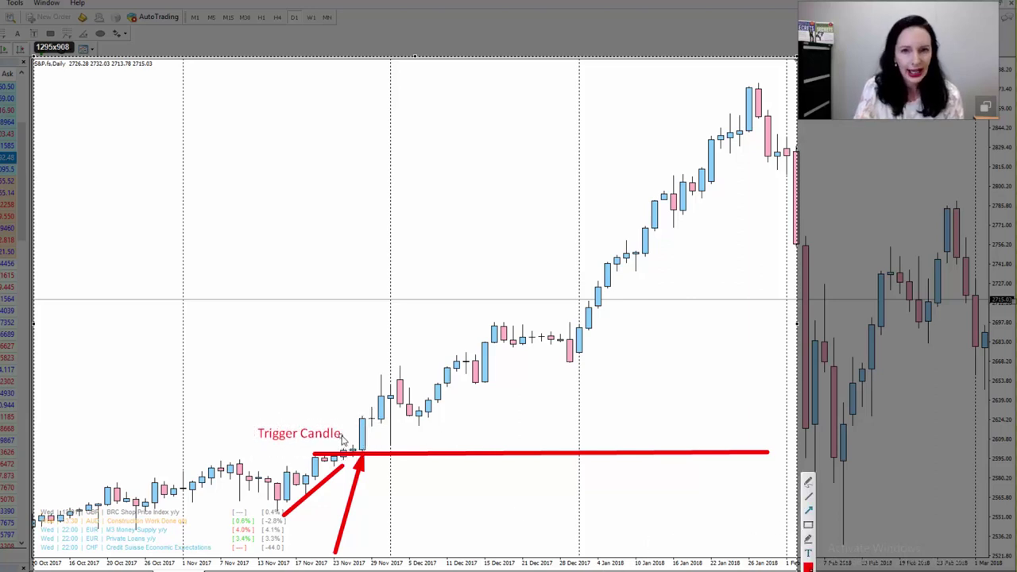
{"action": "left_click_drag", "start_coordinate": [342, 437], "coordinate": [364, 435]}
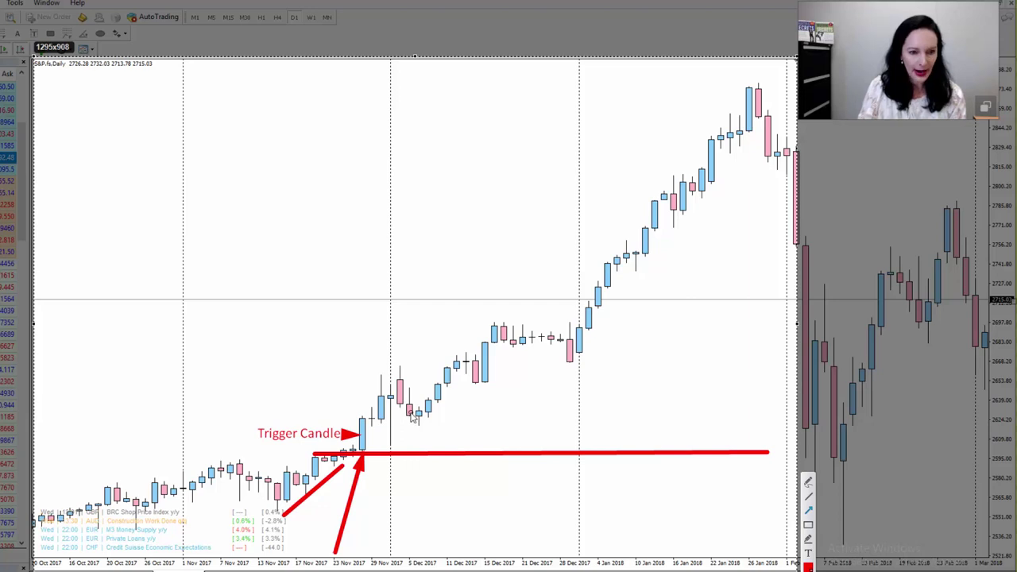
Undo a stray arrow and rectangle, then box the pullback candles near 5 Dec in red
{"action": "left_click_drag", "start_coordinate": [407, 452], "coordinate": [409, 426]}
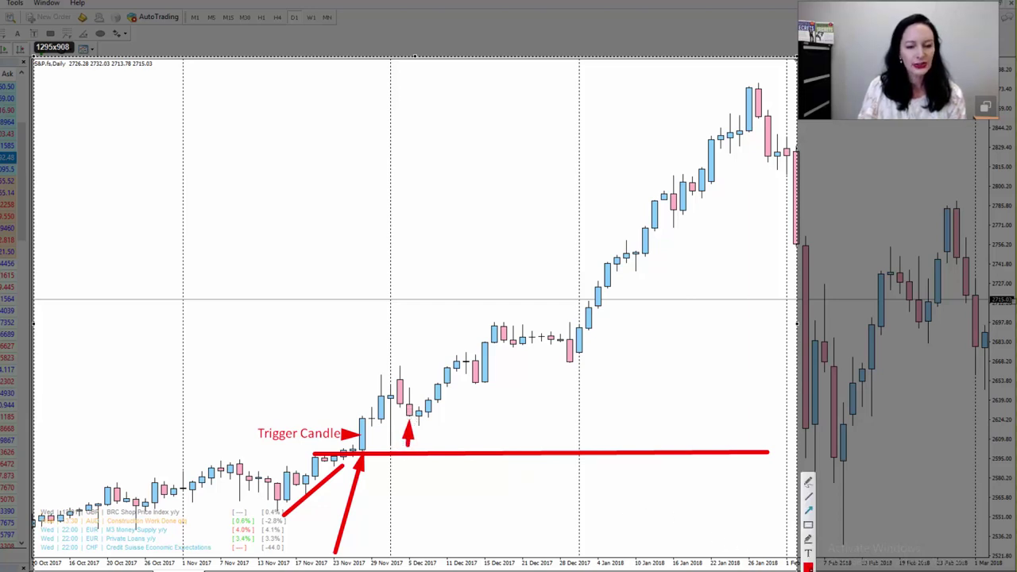
{"action": "key", "text": "ctrl+z"}
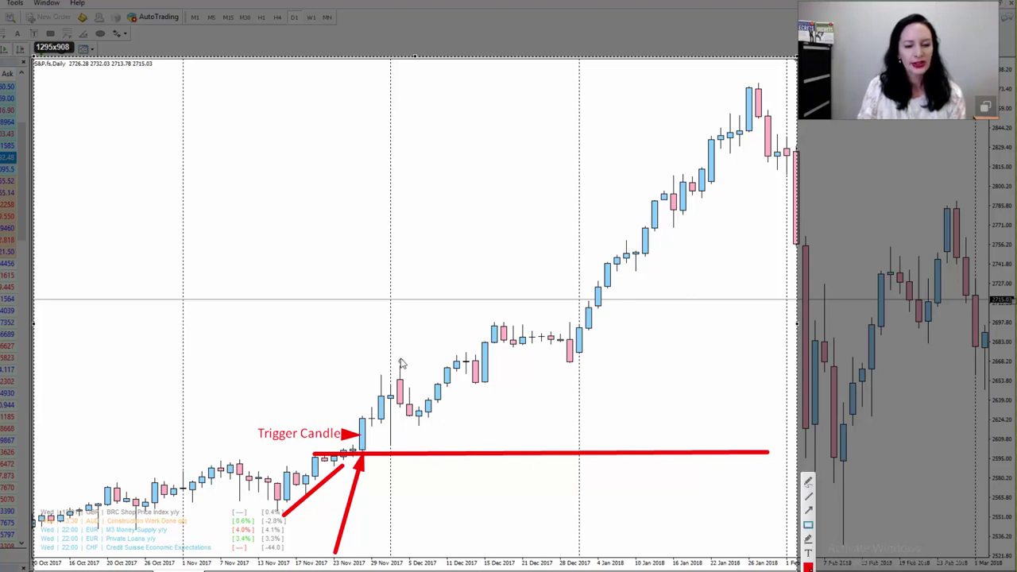
{"action": "mouse_move", "coordinate": [394, 354]}
{"action": "left_mouse_down"}
{"action": "mouse_move", "coordinate": [415, 420]}
{"action": "mouse_move", "coordinate": [410, 408]}
{"action": "left_mouse_up"}
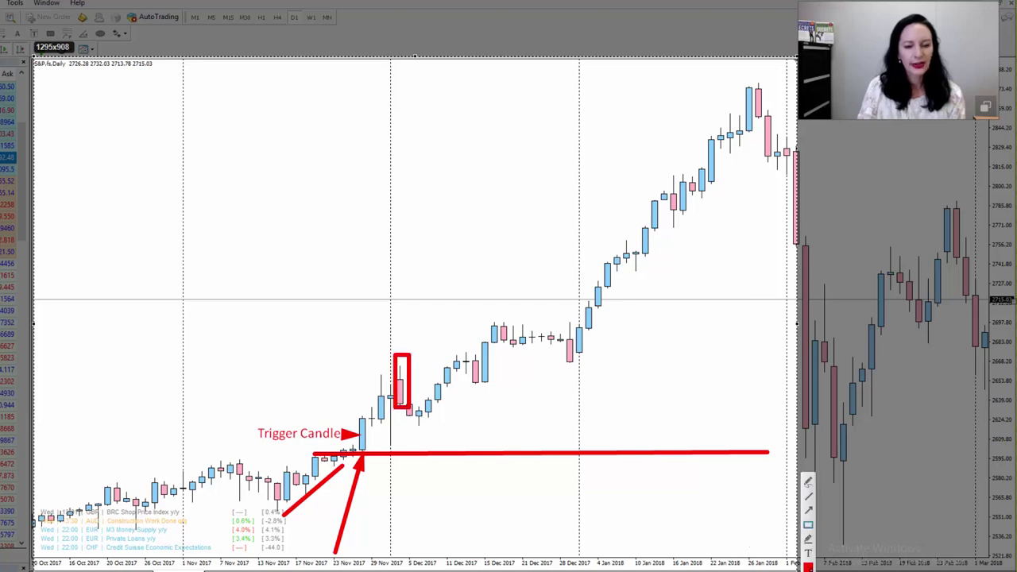
{"action": "key", "text": "ctrl+z"}
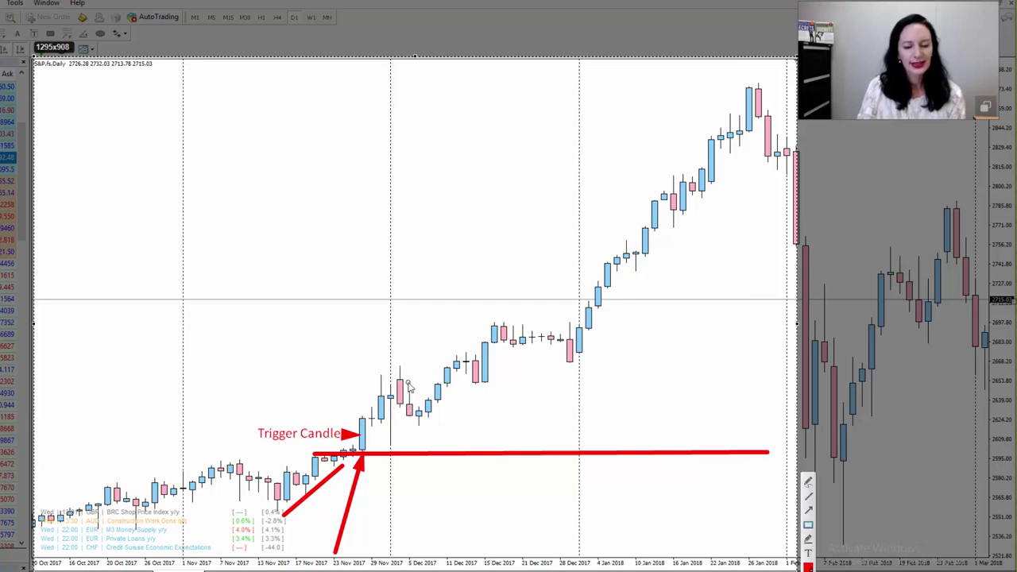
{"action": "left_click_drag", "start_coordinate": [402, 384], "coordinate": [437, 433]}
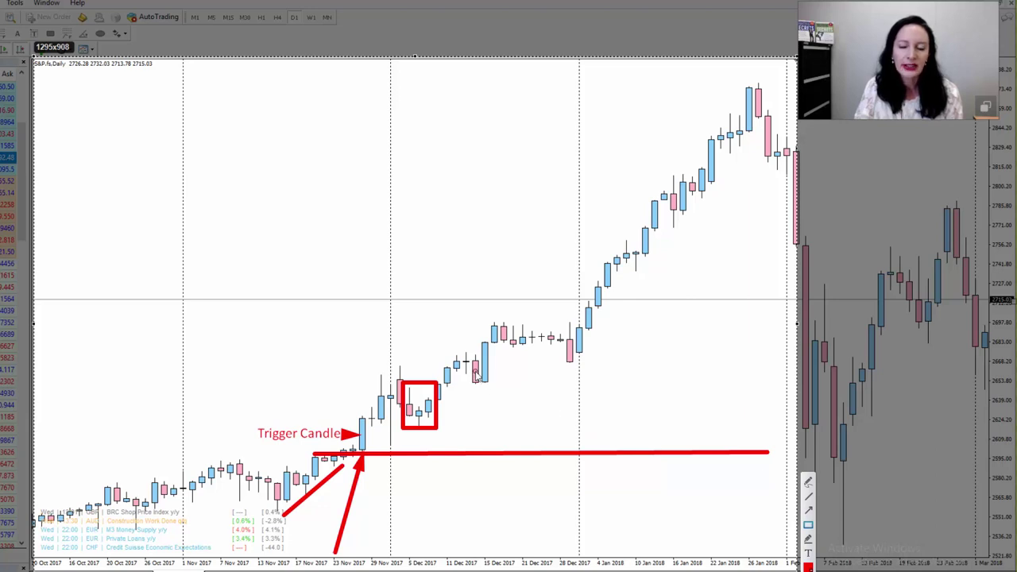
Draw red boxes around the 13–15 Dec and 28 Dec pullback candles
{"action": "left_click_drag", "start_coordinate": [467, 339], "coordinate": [498, 391]}
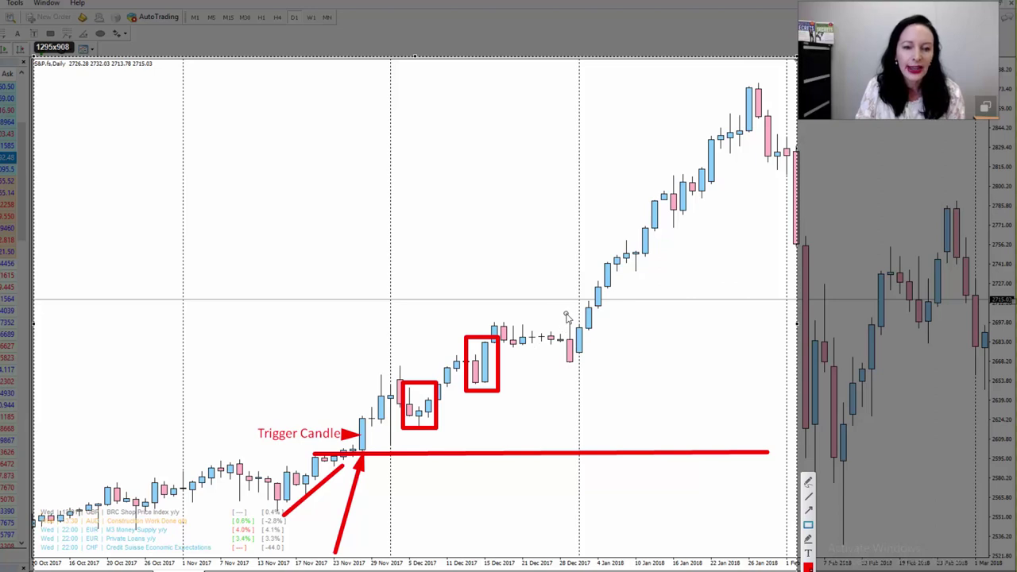
{"action": "left_click_drag", "start_coordinate": [560, 312], "coordinate": [589, 375]}
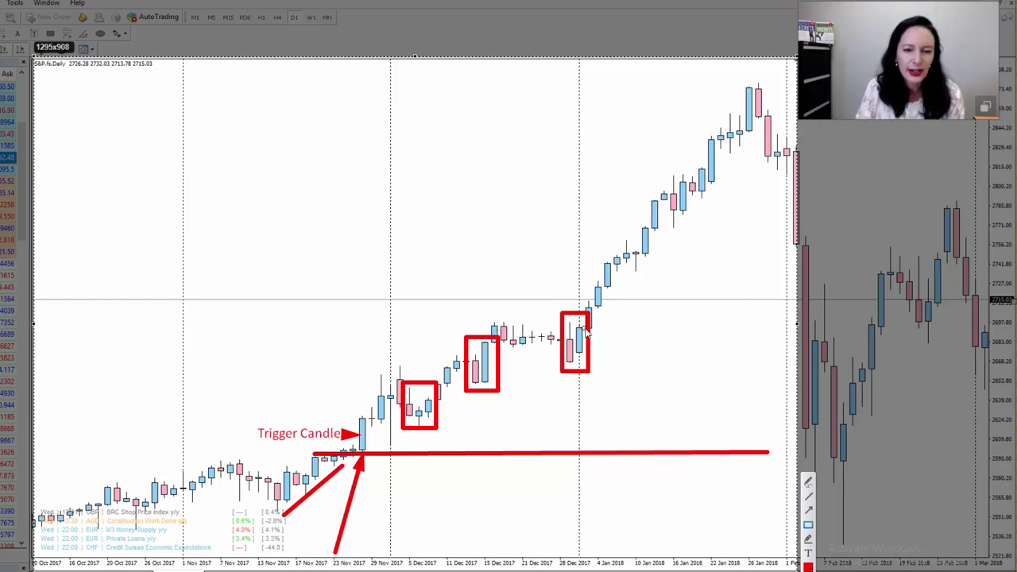
Draw red boxes around the 16 Jan pullback candles and the late-January top candles
{"action": "left_click", "coordinate": [637, 256]}
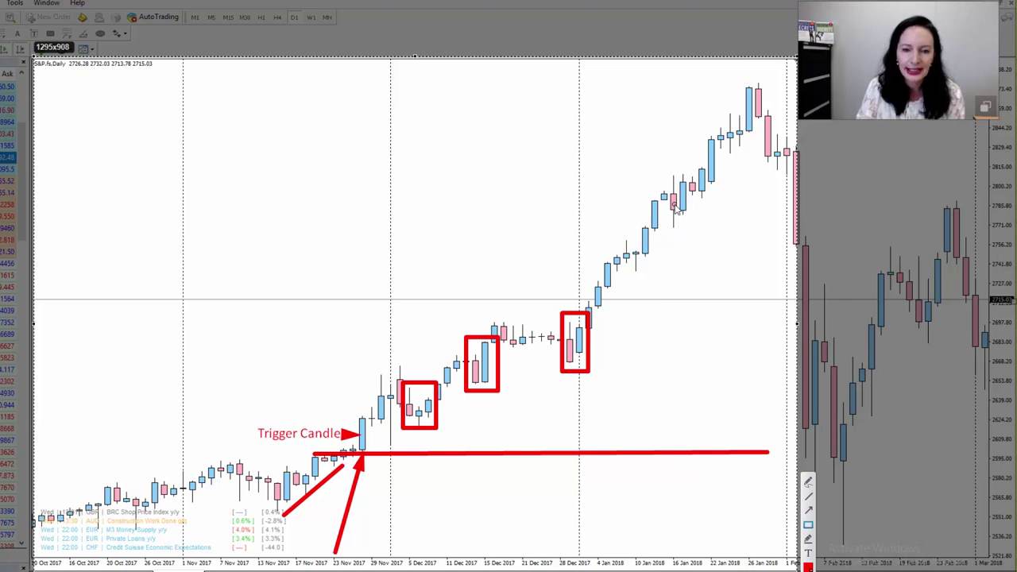
{"action": "left_click_drag", "start_coordinate": [666, 170], "coordinate": [694, 234]}
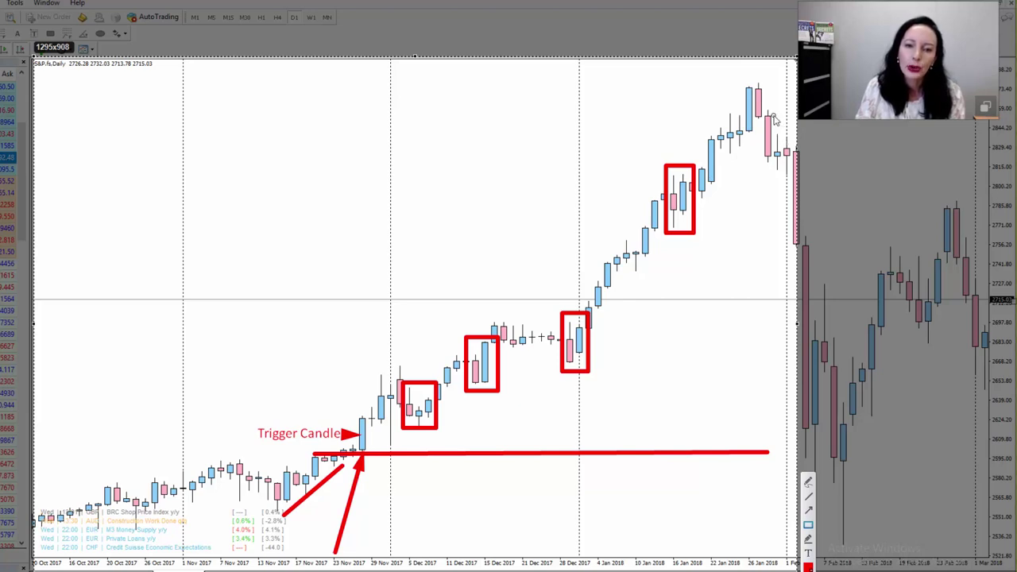
{"action": "left_click_drag", "start_coordinate": [739, 80], "coordinate": [771, 140]}
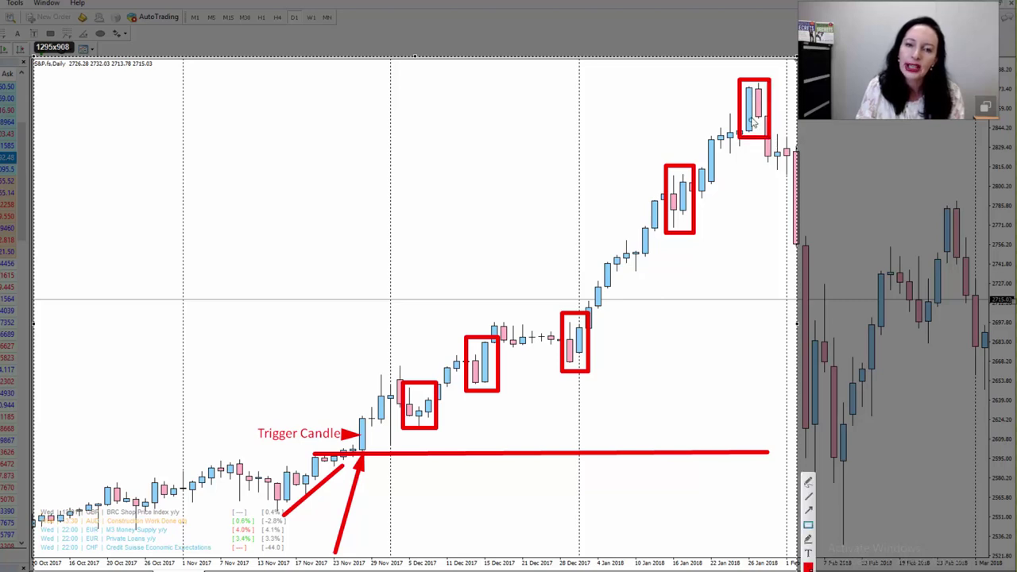
Point a red arrow at the top box and label it 'Top reversal pattern' with '50%' below
{"action": "left_click", "coordinate": [809, 510]}
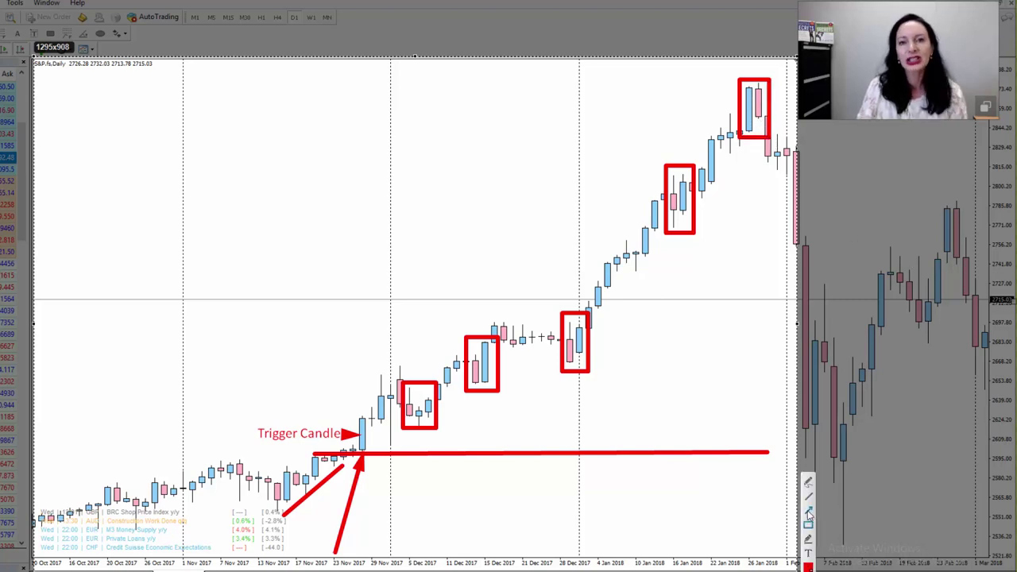
{"action": "left_click_drag", "start_coordinate": [655, 116], "coordinate": [754, 118]}
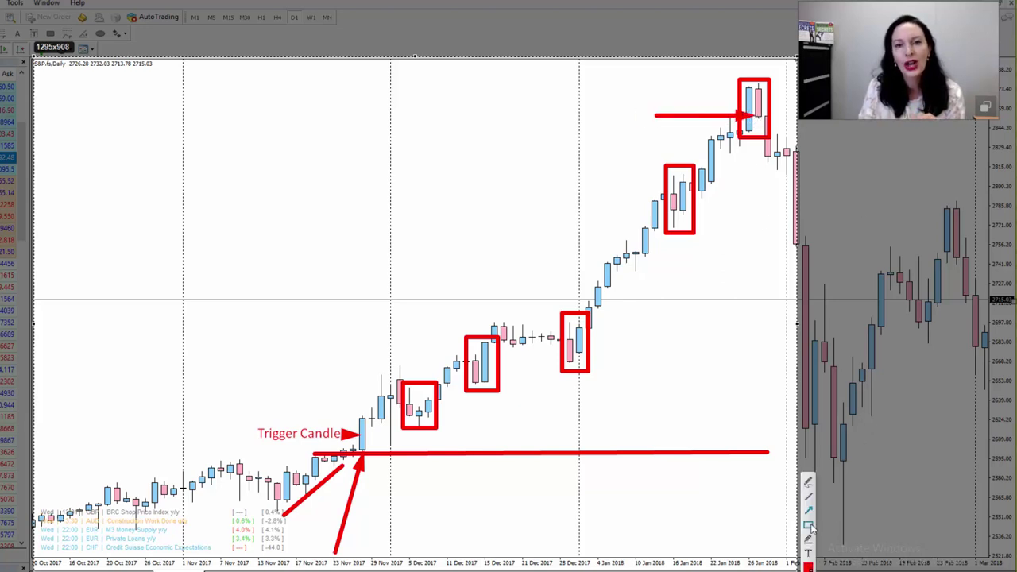
{"action": "left_click", "coordinate": [622, 84]}
{"action": "type", "text": "Top revers"}
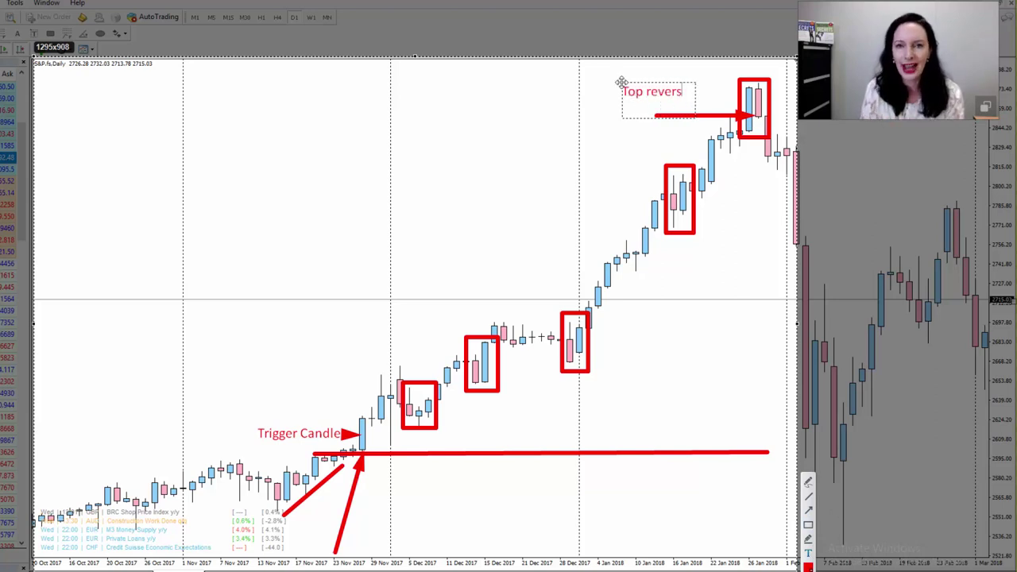
{"action": "type", "text": "al pattern"}
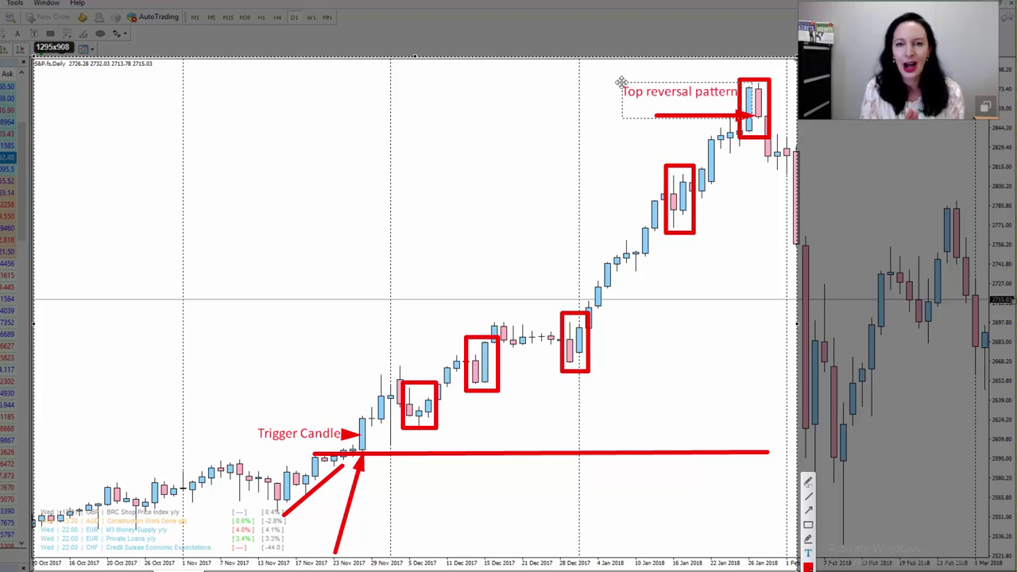
{"action": "key", "text": "Return"}
{"action": "type", "text": "a"}
{"action": "key", "text": "BackSpace"}
{"action": "type", "text": "50%"}
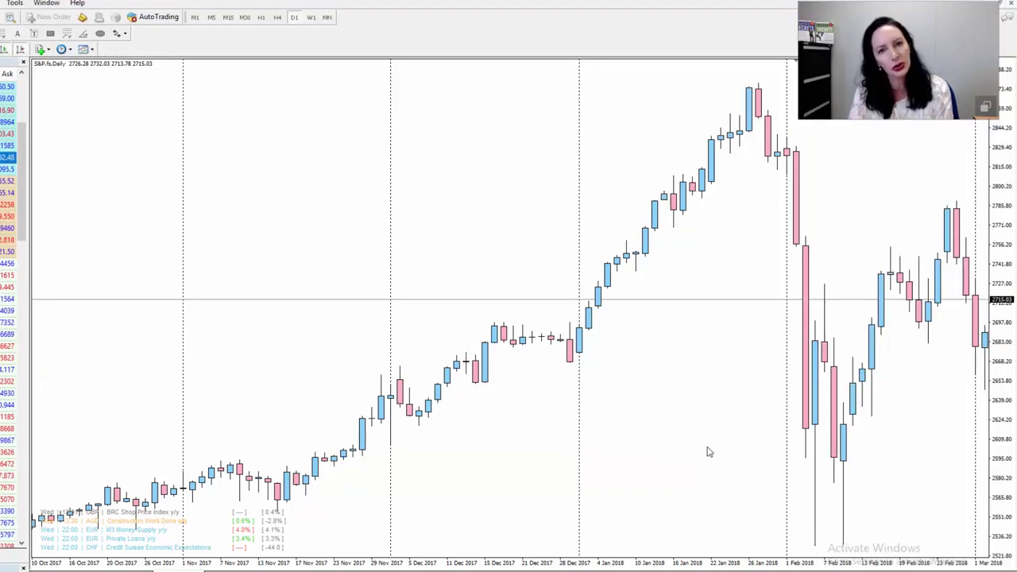
Scroll the clean chart to show December 2017 through April 2018
{"action": "scroll", "coordinate": [706, 451], "scroll_direction": "down", "scroll_amount": 5}
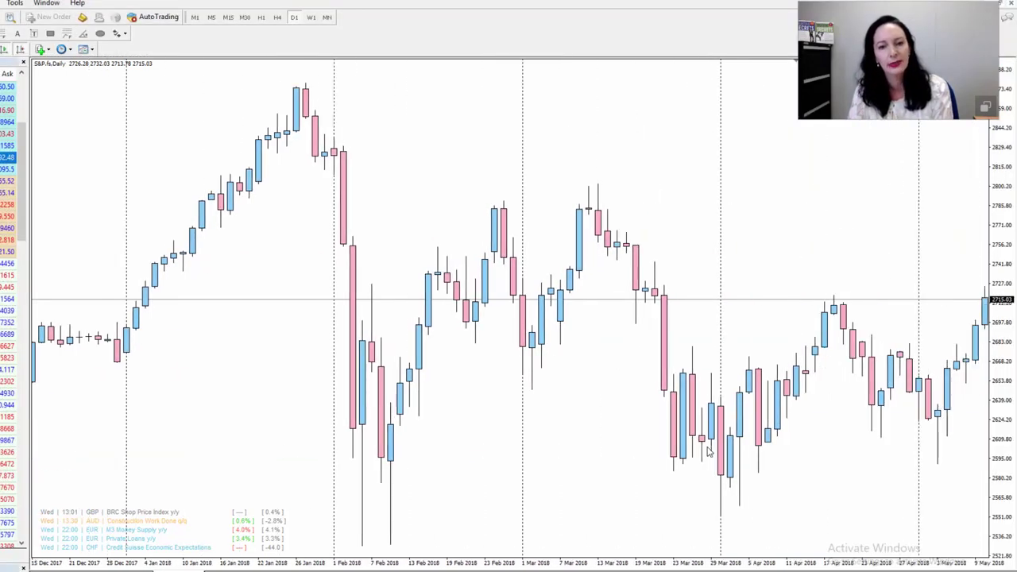
{"action": "scroll", "coordinate": [706, 451], "scroll_direction": "down", "scroll_amount": 3}
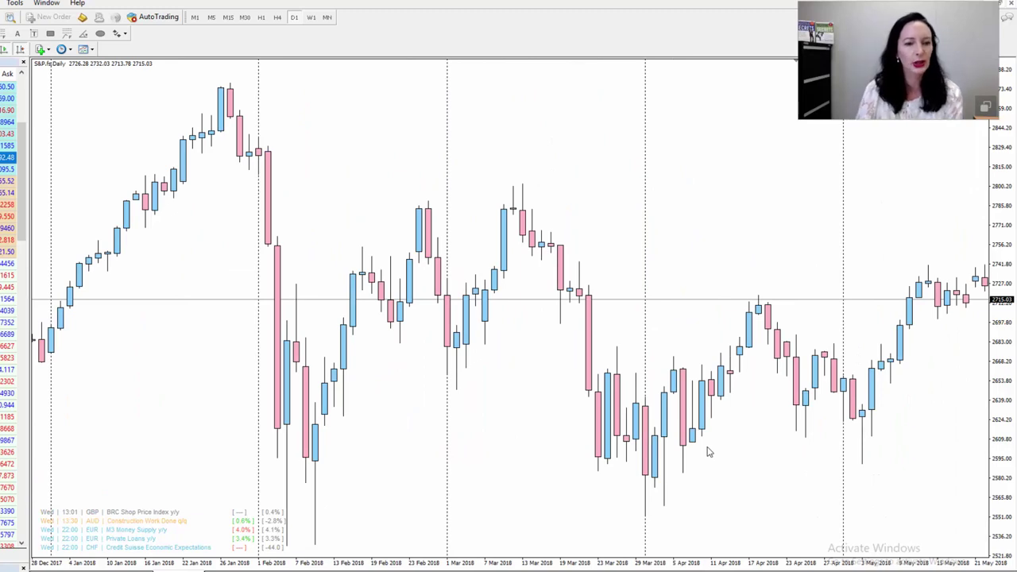
{"action": "scroll", "coordinate": [709, 451], "scroll_direction": "up", "scroll_amount": 3}
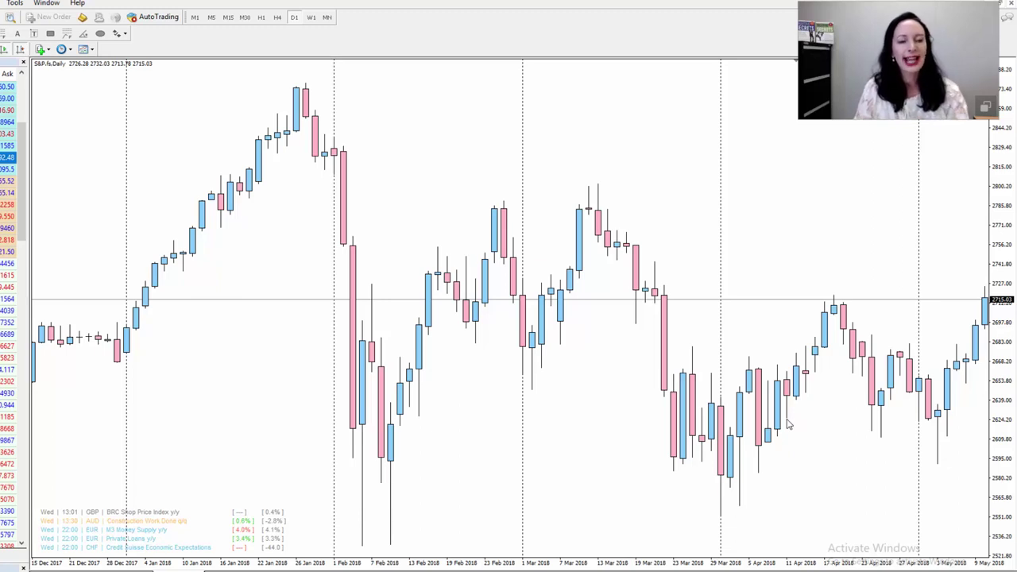
{"action": "scroll", "coordinate": [788, 425], "scroll_direction": "up", "scroll_amount": 2}
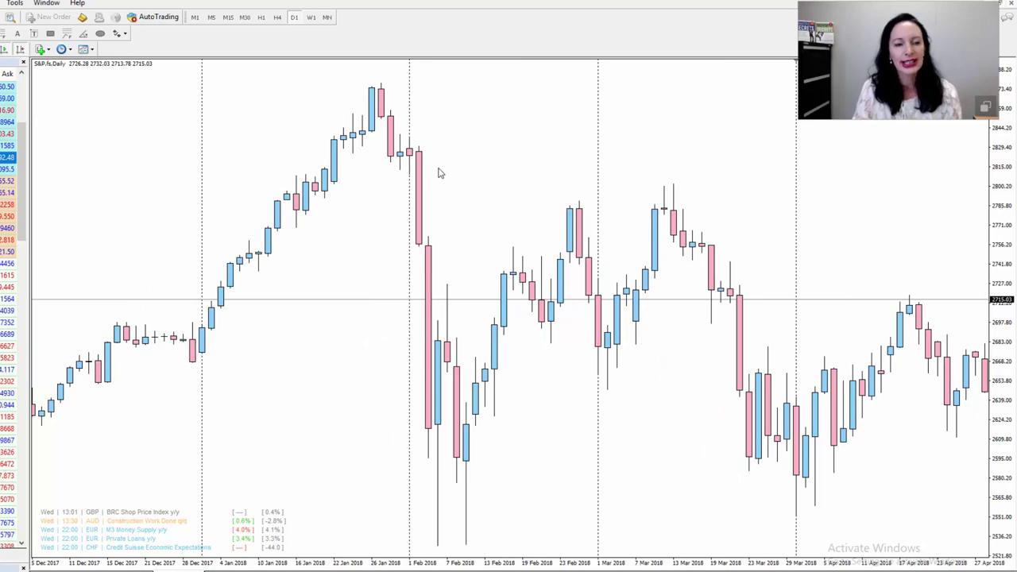
Capture the chart area for annotation and draw a red box around the two peak candles
{"action": "key", "text": "Print"}
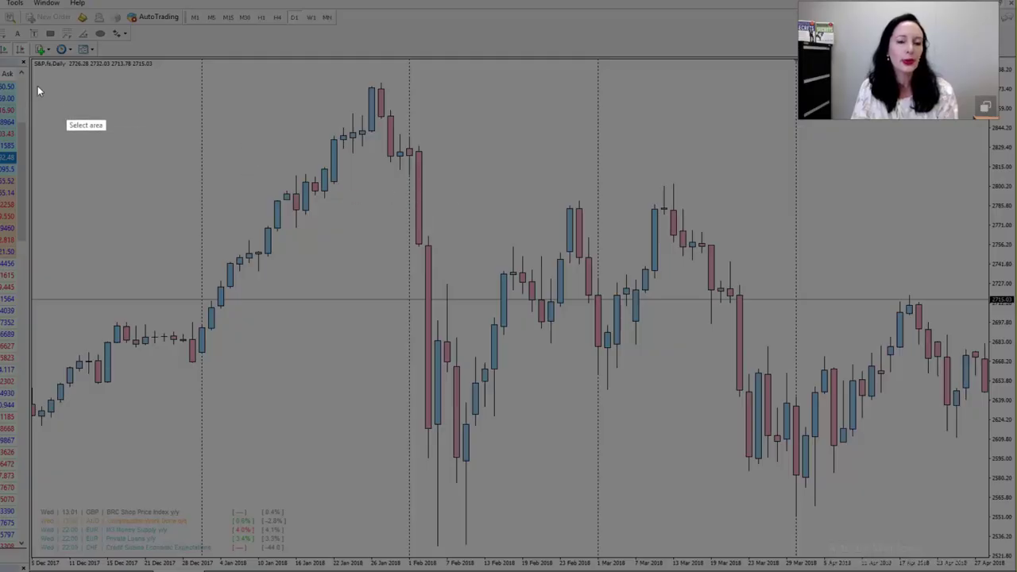
{"action": "left_click_drag", "start_coordinate": [31, 57], "coordinate": [754, 562]}
{"action": "left_click", "coordinate": [765, 495]}
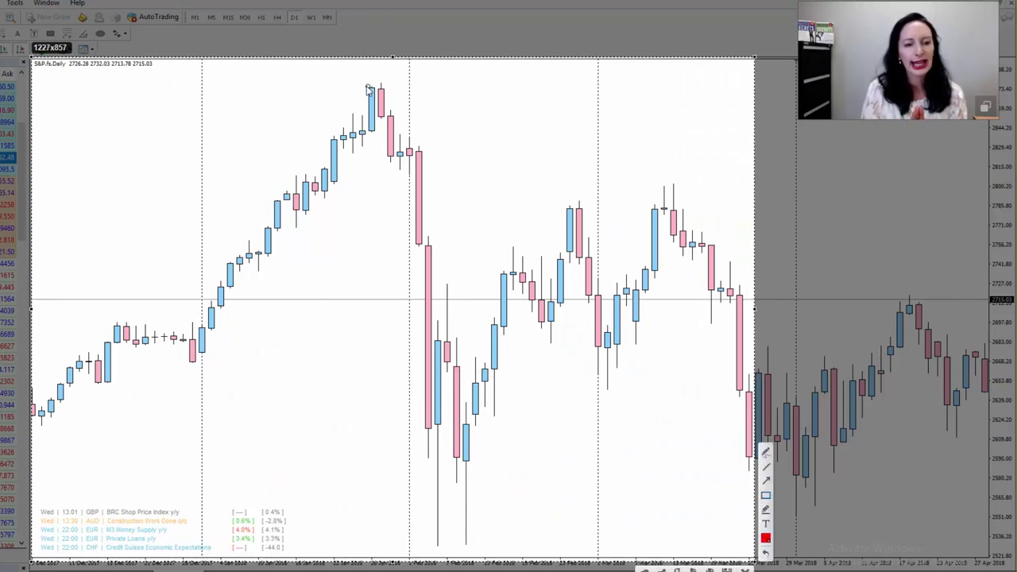
{"action": "left_click_drag", "start_coordinate": [362, 79], "coordinate": [389, 135]}
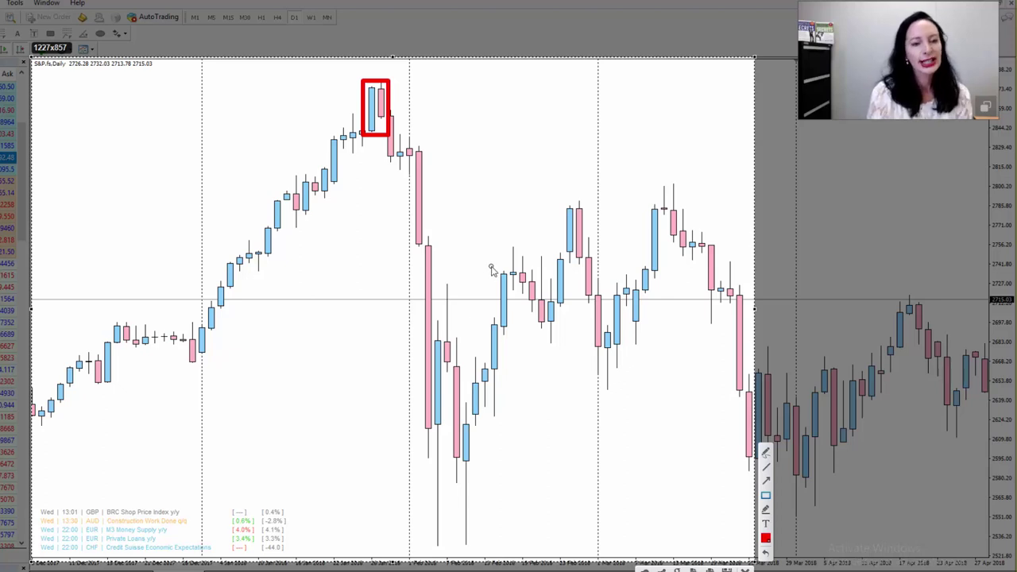
Replace a mistaken arrow with a short red horizontal line near 2820 under the peak candles
{"action": "left_click", "coordinate": [768, 481]}
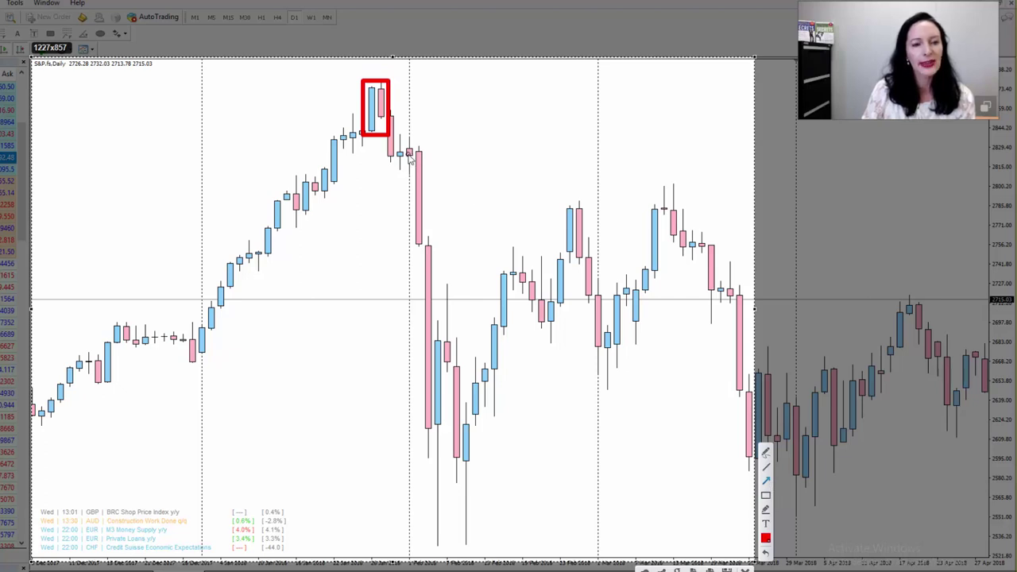
{"action": "left_click_drag", "start_coordinate": [387, 156], "coordinate": [467, 157]}
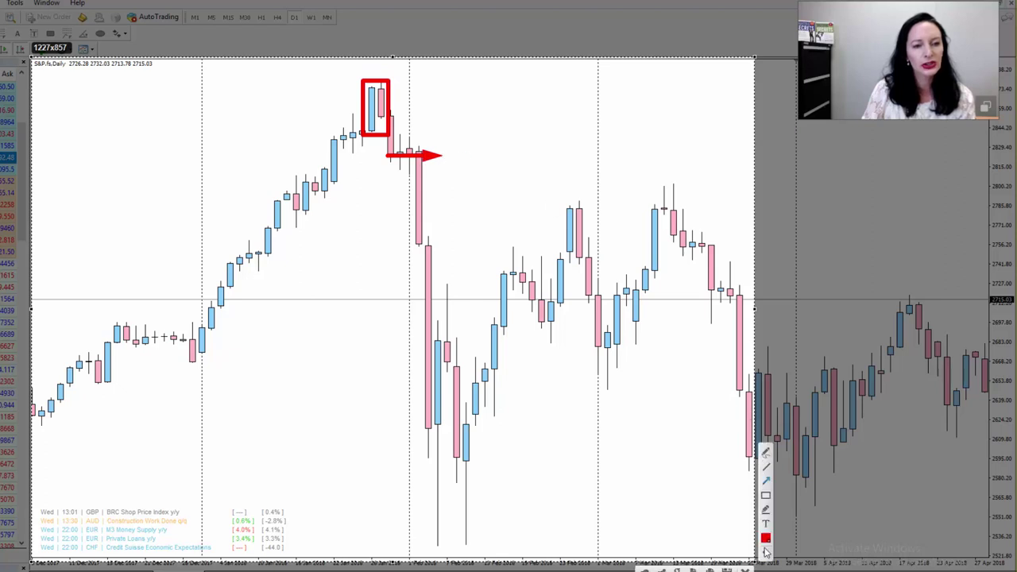
{"action": "left_click", "coordinate": [767, 553]}
{"action": "left_click", "coordinate": [766, 467]}
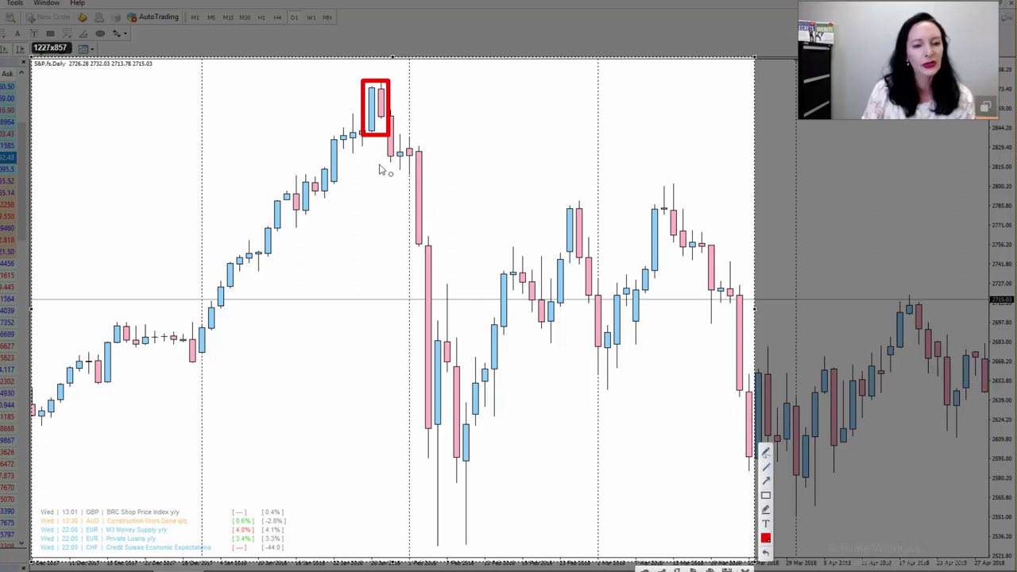
{"action": "left_click_drag", "start_coordinate": [387, 158], "coordinate": [467, 162]}
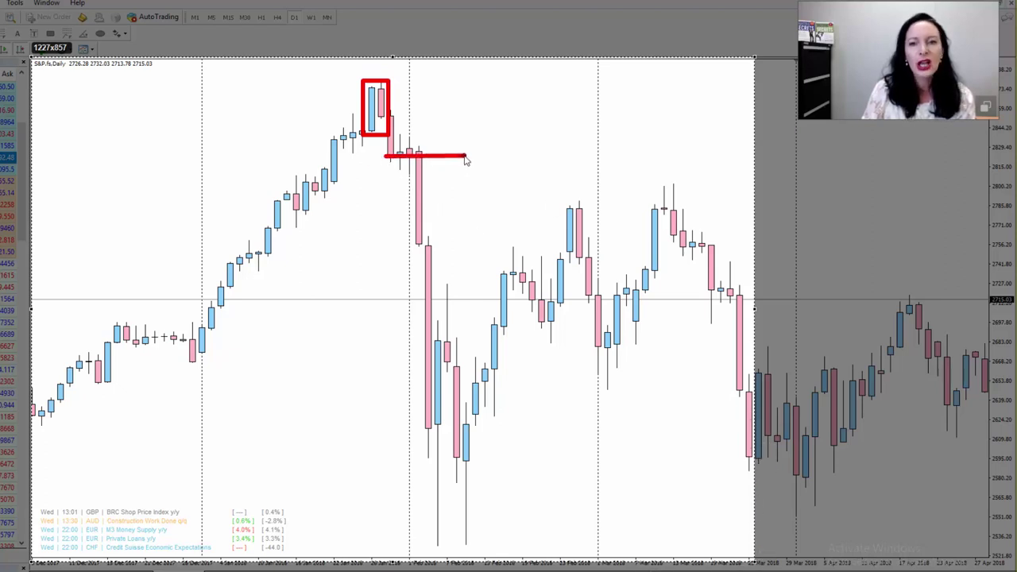
{"action": "left_click_drag", "start_coordinate": [466, 162], "coordinate": [453, 162]}
Add the red text 'Support weak' to the right of the short support line
{"action": "left_click", "coordinate": [766, 524]}
{"action": "left_click", "coordinate": [460, 150]}
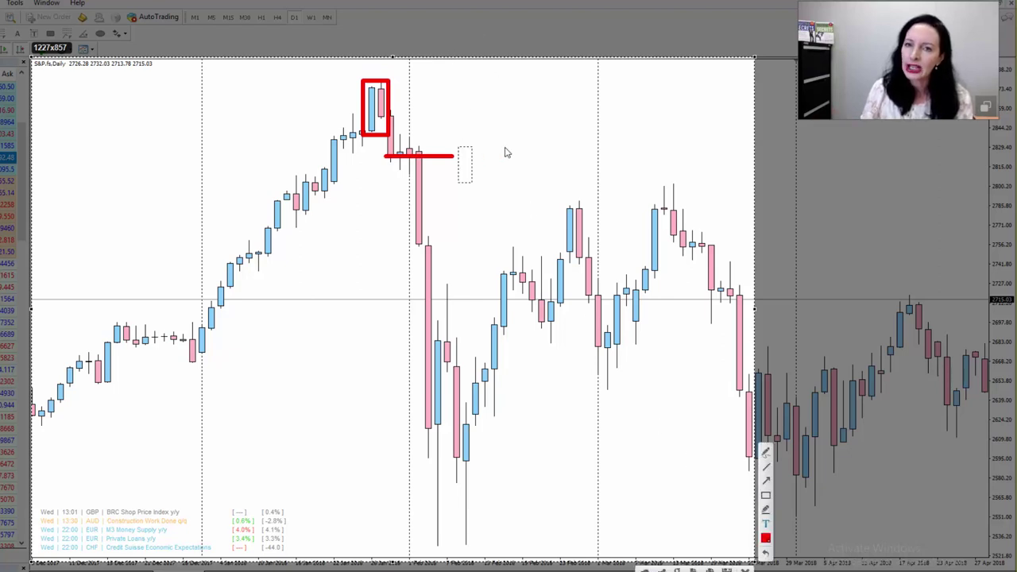
{"action": "type", "text": "Support"}
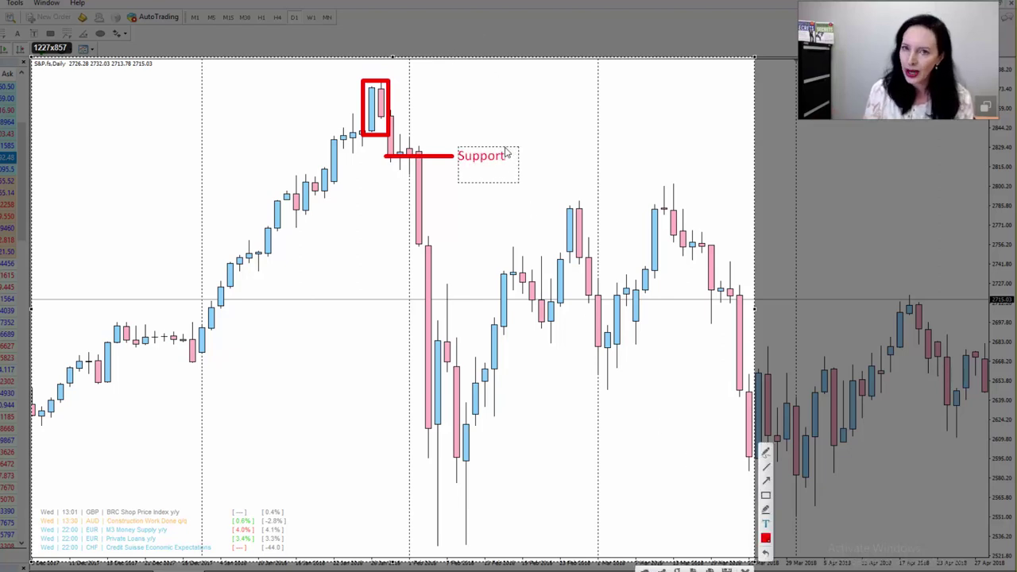
{"action": "type", "text": "weak"}
{"action": "left_click", "coordinate": [495, 210]}
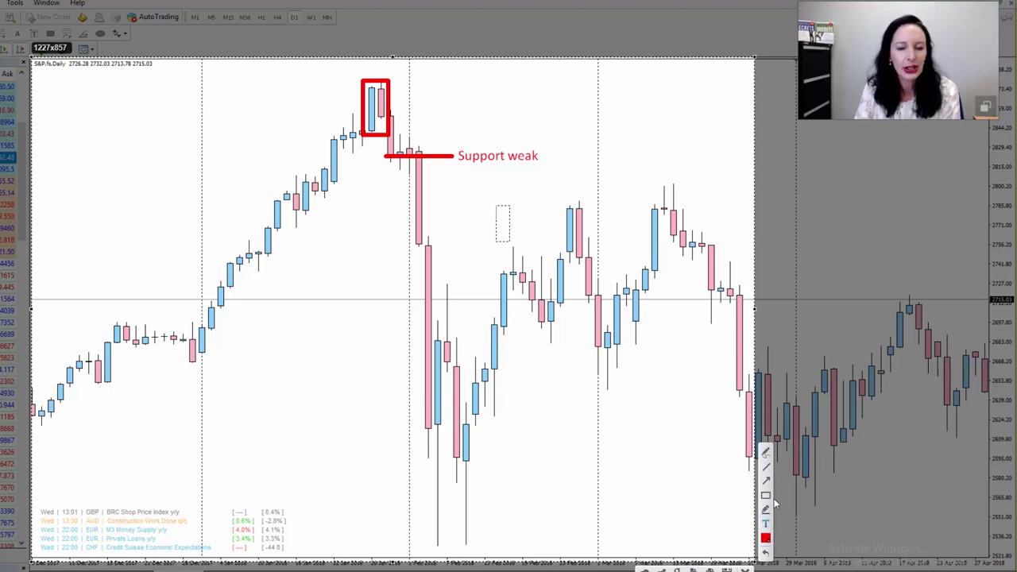
Draw a red rectangle around the two late-February 2018 lower-high candles
{"action": "left_click", "coordinate": [766, 495]}
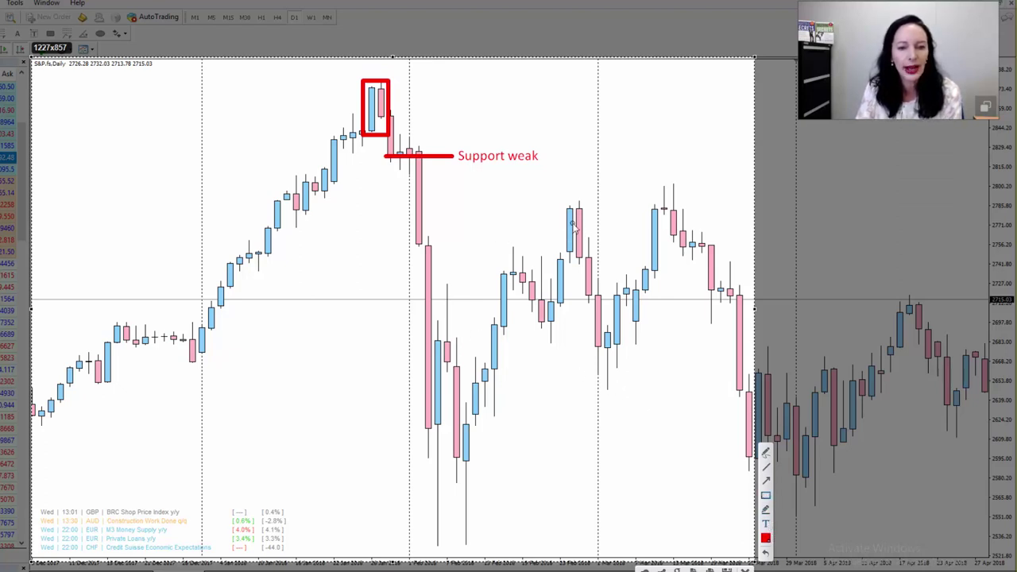
{"action": "left_click_drag", "start_coordinate": [558, 194], "coordinate": [593, 267]}
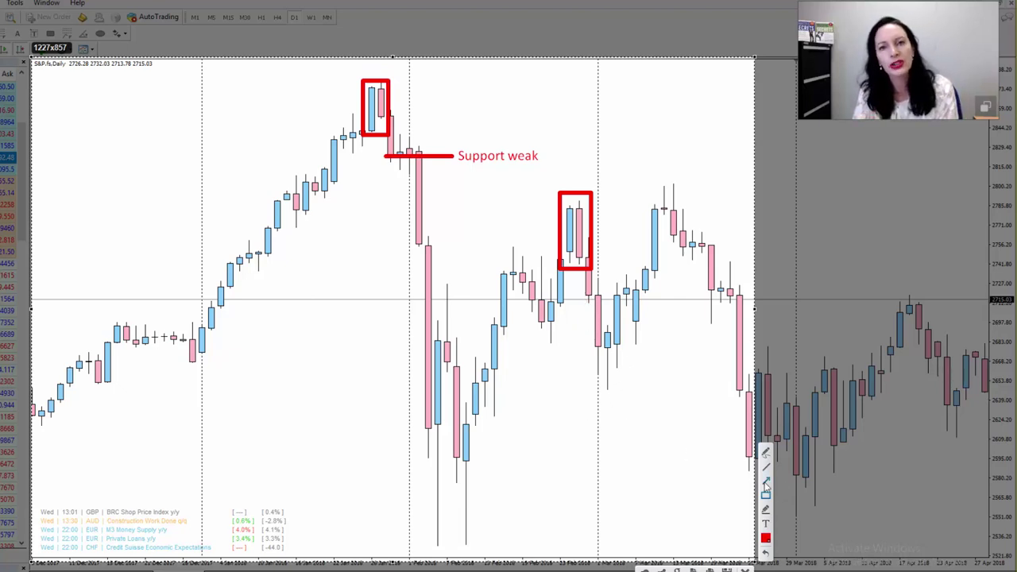
Draw red arrows pointing up at the falling candles beneath the lower-high box
{"action": "mouse_move", "coordinate": [580, 386]}
{"action": "left_mouse_down"}
{"action": "mouse_move", "coordinate": [596, 355]}
{"action": "mouse_move", "coordinate": [588, 304]}
{"action": "left_mouse_up"}
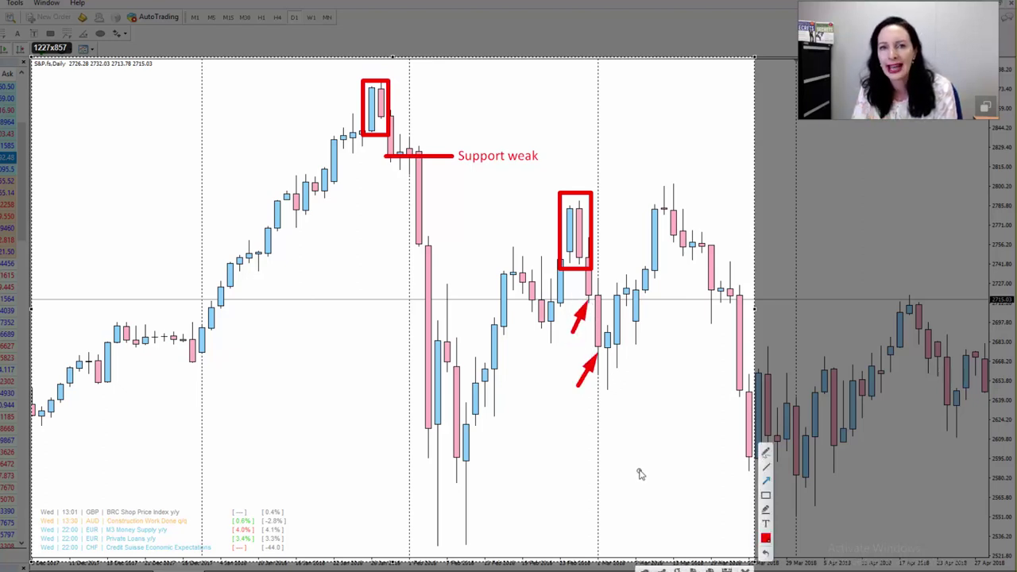